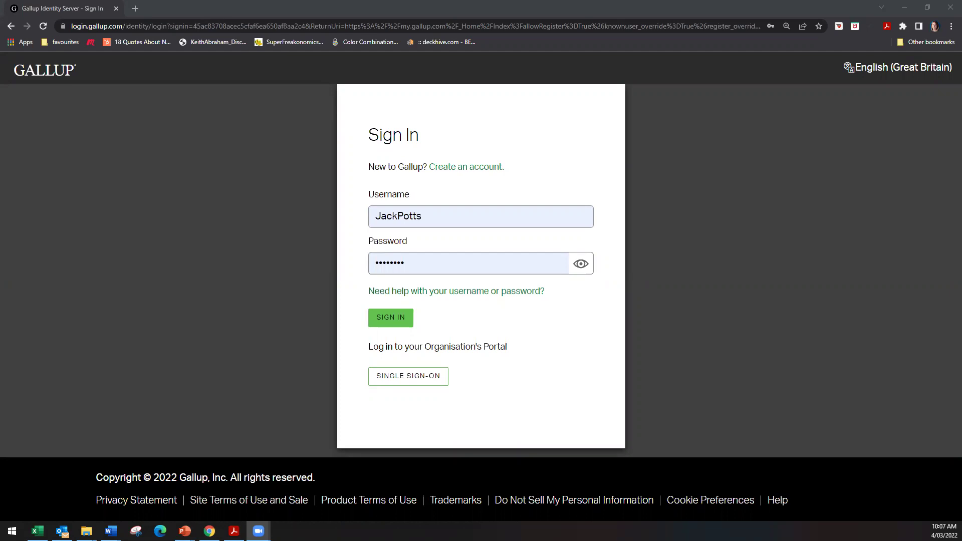
Submit the Gallup sign-in credentials to load the personal home dashboard.
{"action": "left_click", "coordinate": [399, 322]}
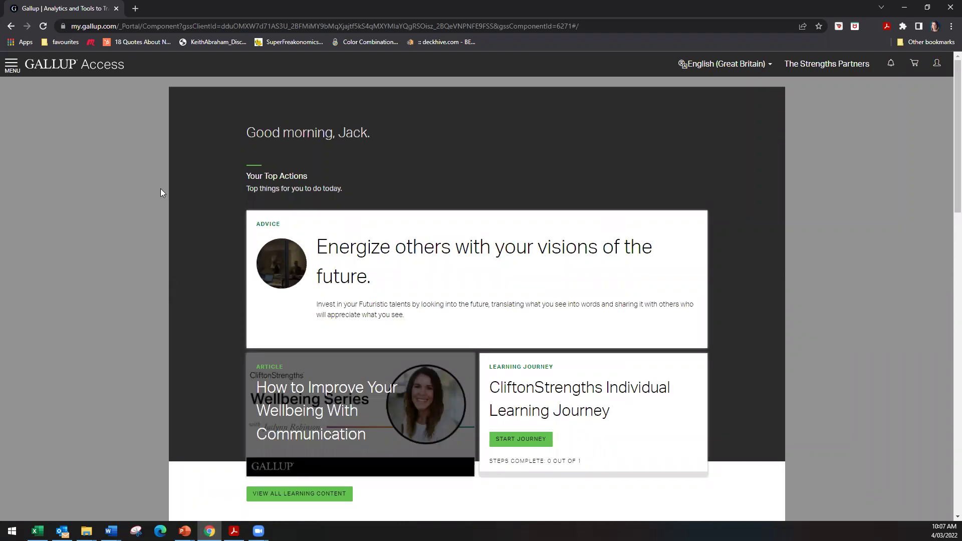
Go to the CliftonStrengths area from the site menu.
{"action": "left_click", "coordinate": [10, 67]}
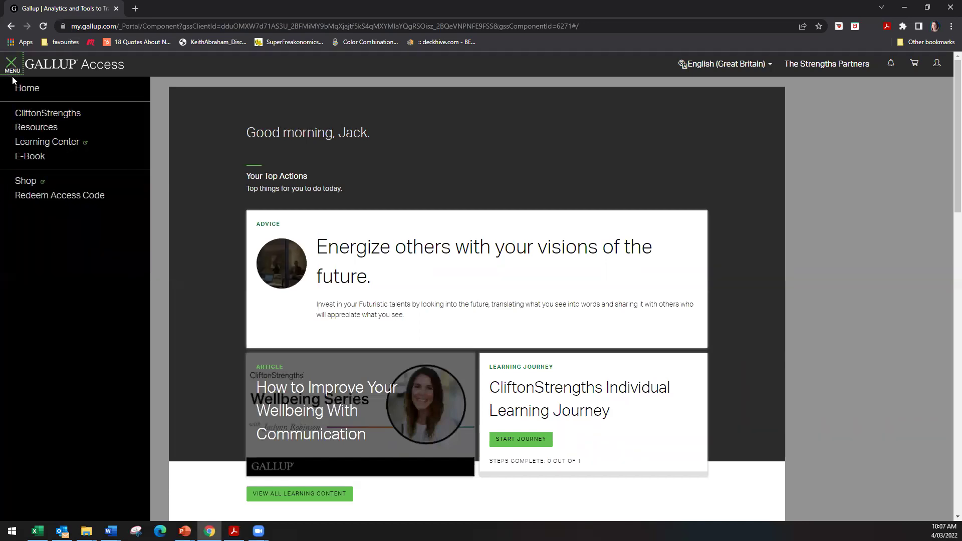
{"action": "left_click", "coordinate": [35, 114]}
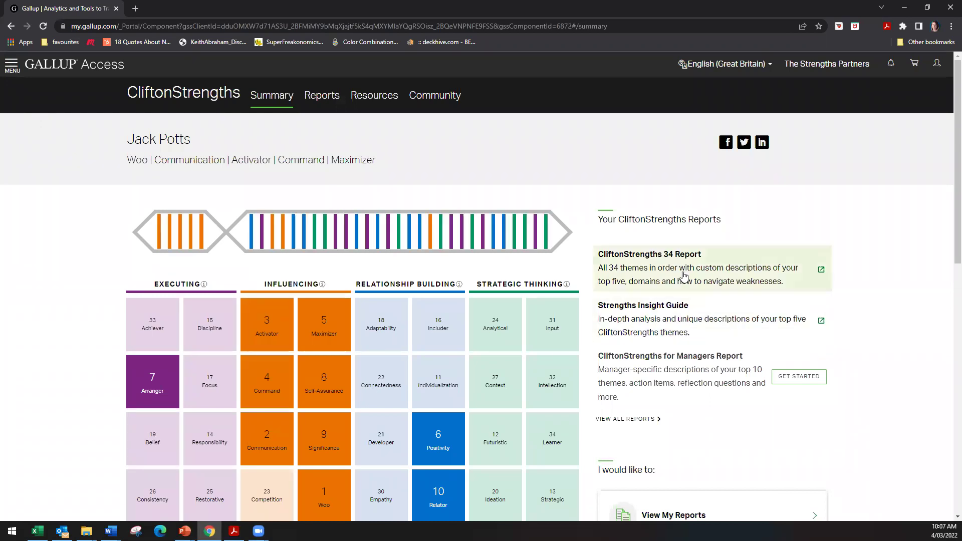
Show the Reports list, including the CliftonStrengths 34 Report and Strengths Insight Guide.
{"action": "left_click", "coordinate": [315, 102]}
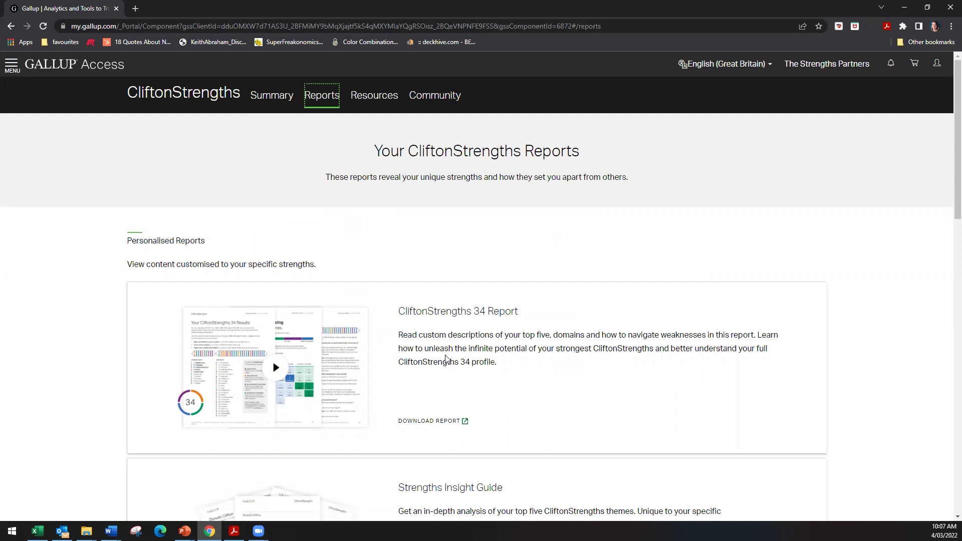
{"action": "scroll", "coordinate": [457, 376], "scroll_direction": "down", "scroll_amount": 2}
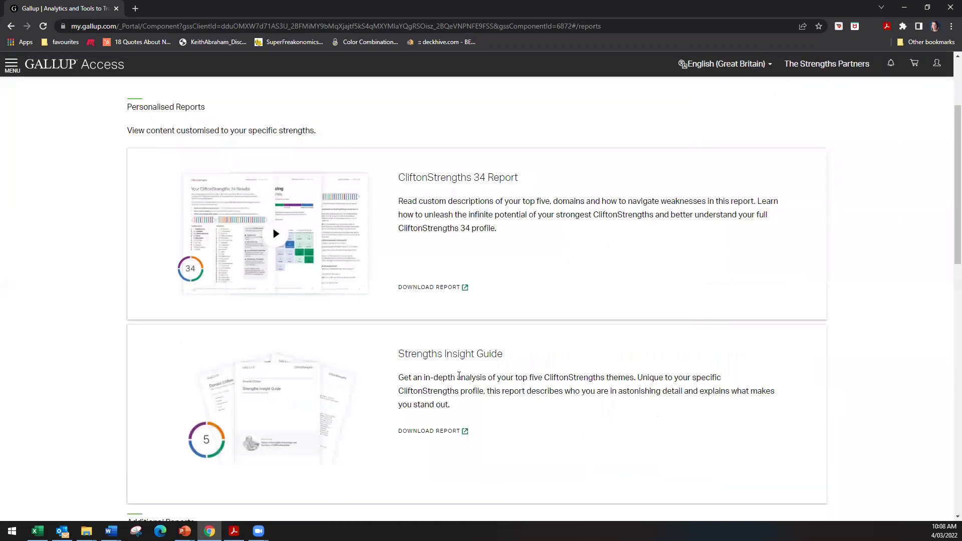
{"action": "scroll", "coordinate": [459, 380], "scroll_direction": "down", "scroll_amount": 2}
{"action": "scroll", "coordinate": [422, 377], "scroll_direction": "down", "scroll_amount": 2}
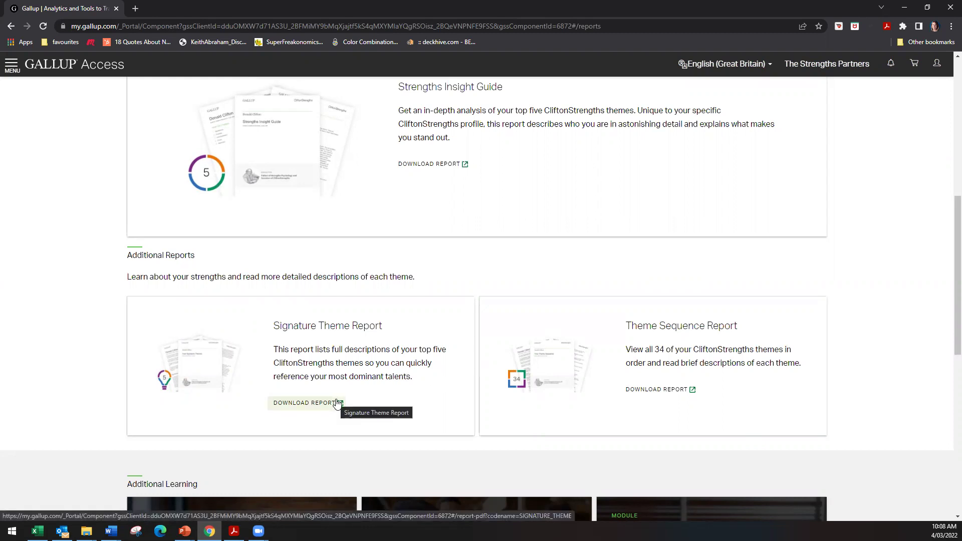
{"action": "scroll", "coordinate": [337, 404], "scroll_direction": "up", "scroll_amount": 5}
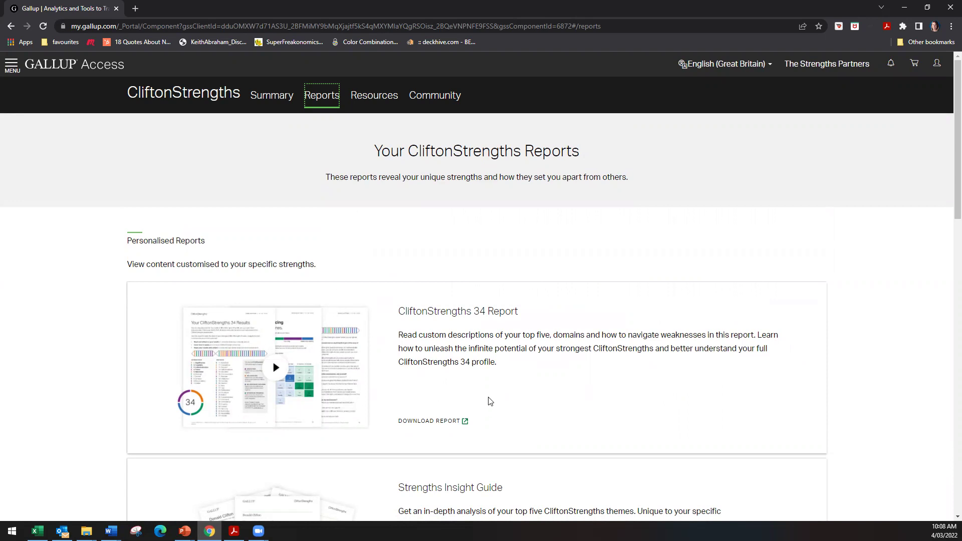
{"action": "scroll", "coordinate": [488, 402], "scroll_direction": "down", "scroll_amount": 2}
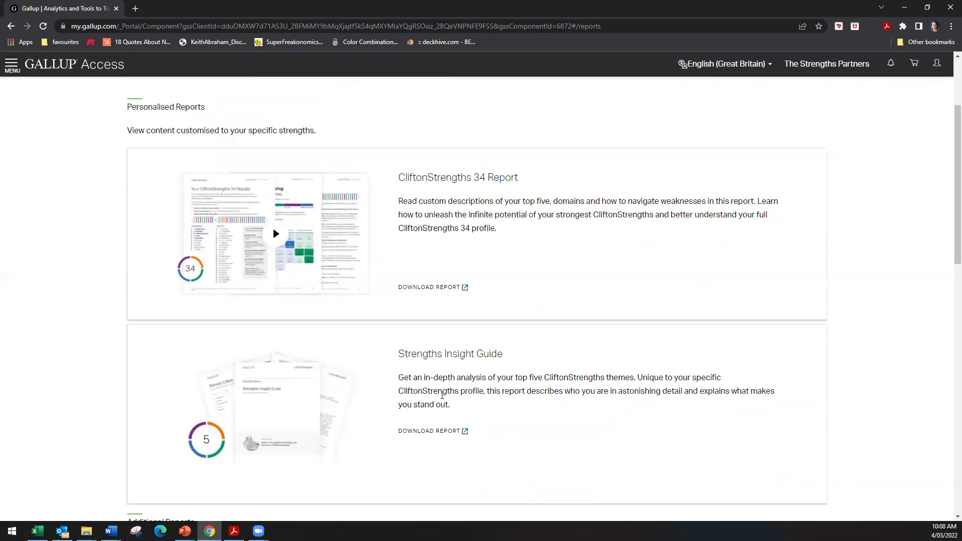